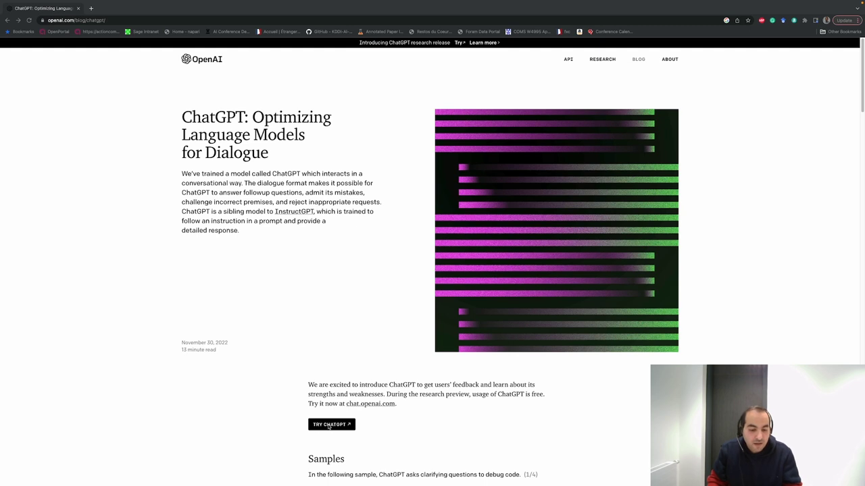
Open the ChatGPT chat page in a new tab from the OpenAI ChatGPT blog post
{"action": "left_click", "coordinate": [330, 427]}
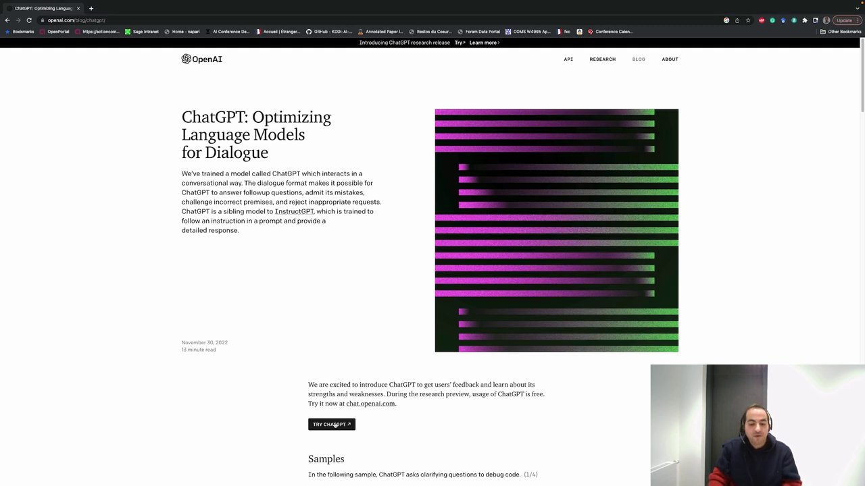
{"action": "left_click", "coordinate": [330, 425]}
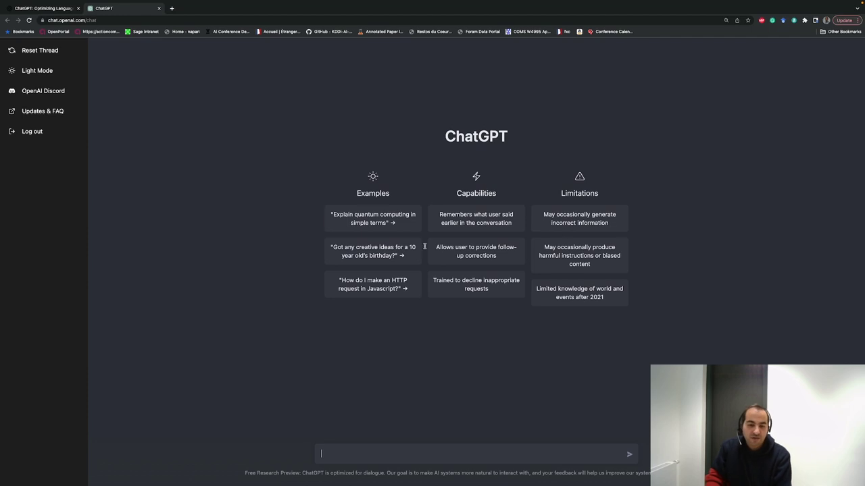
Send the example prompt 'Explain quantum computing in simple terms' to ChatGPT
{"action": "left_click", "coordinate": [361, 224]}
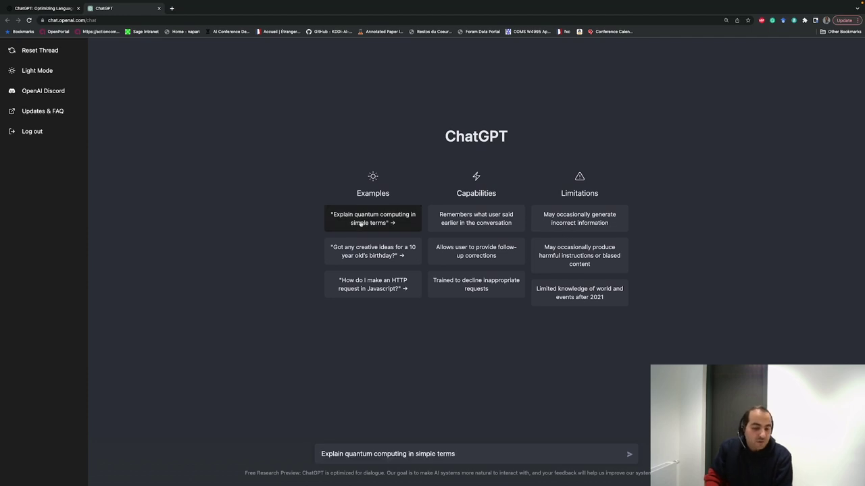
{"action": "left_click", "coordinate": [628, 457]}
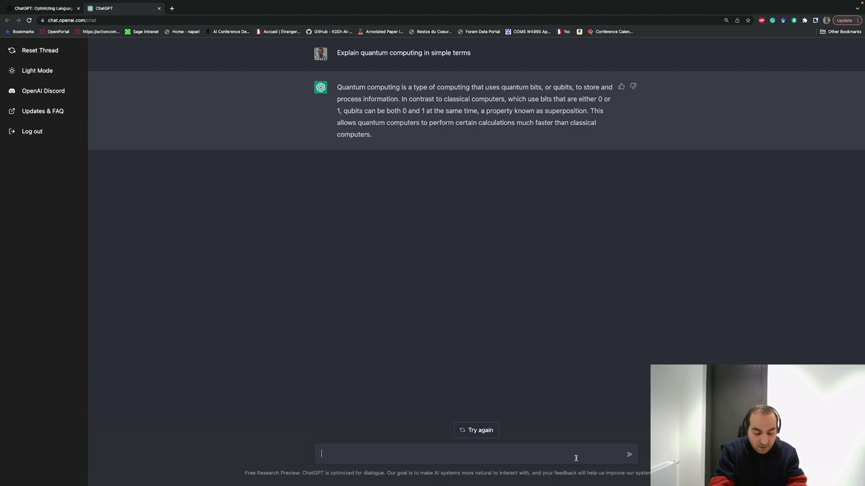
Type the follow-up question 'what is CNN deep learning' into the message box
{"action": "type", "text": "what is"}
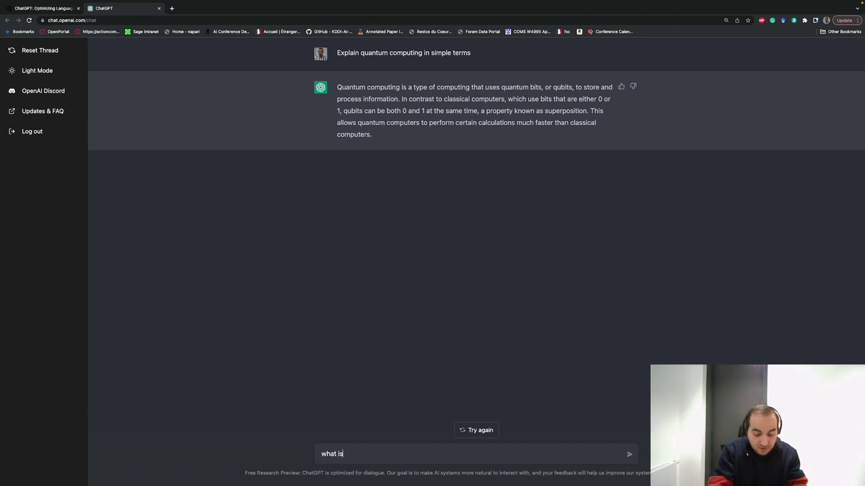
{"action": "type", "text": " CNN d"}
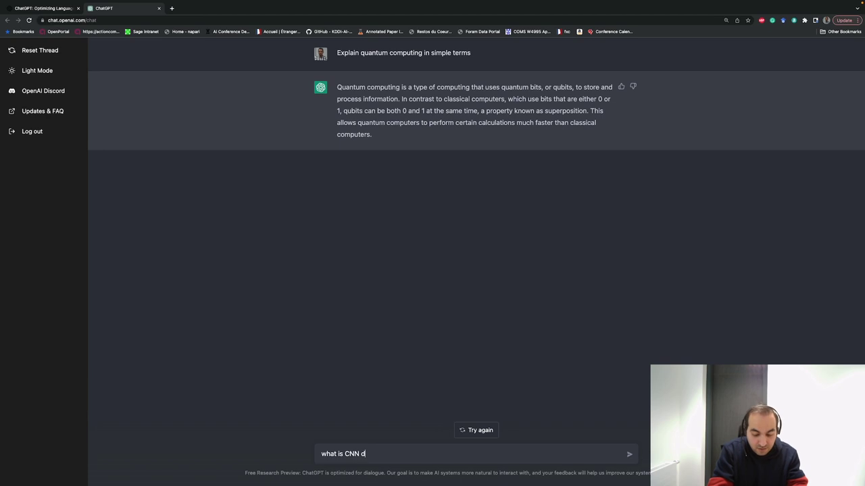
{"action": "type", "text": "eep lear"}
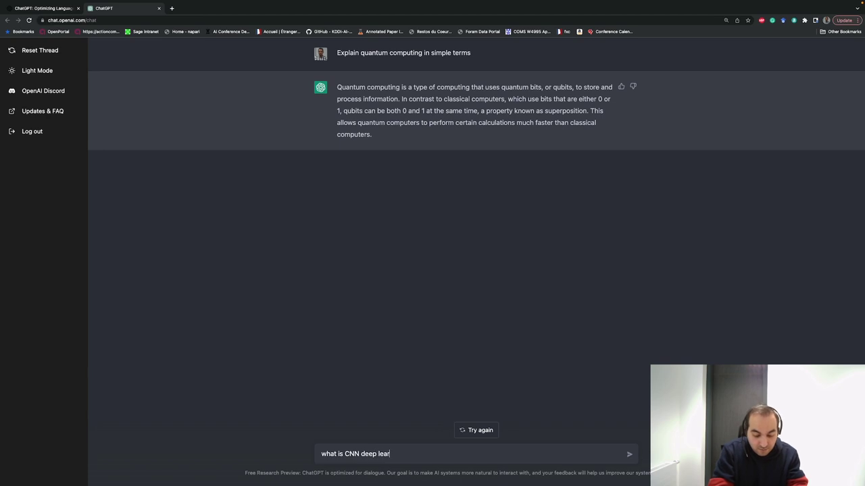
{"action": "type", "text": "ning"}
Submit 'what is CNN deep learning' to get an explanation of convolutional neural networks
{"action": "key", "text": "Return"}
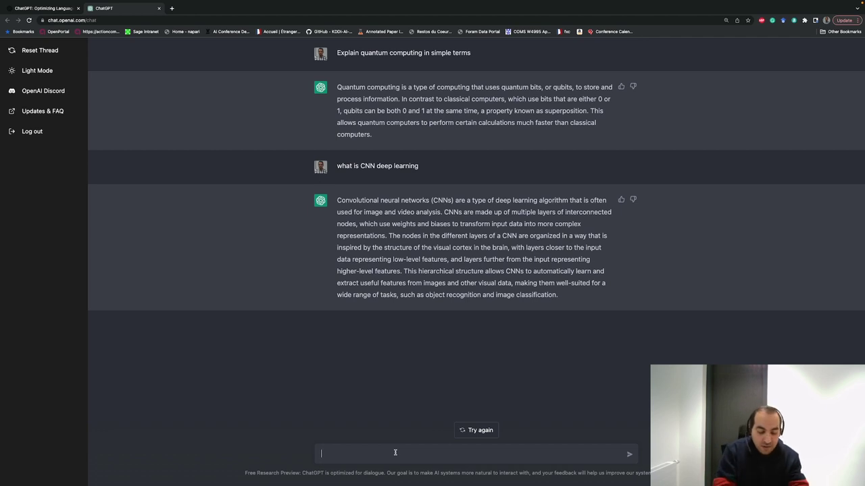
Ask ChatGPT to 'write a code for it in python to classify images in a local folder'
{"action": "type", "text": "write a code for it in"}
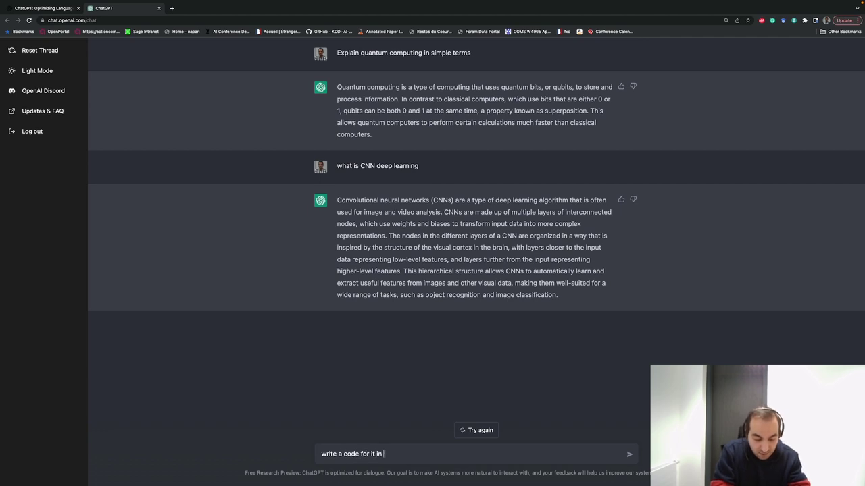
{"action": "type", "text": "python to classi"}
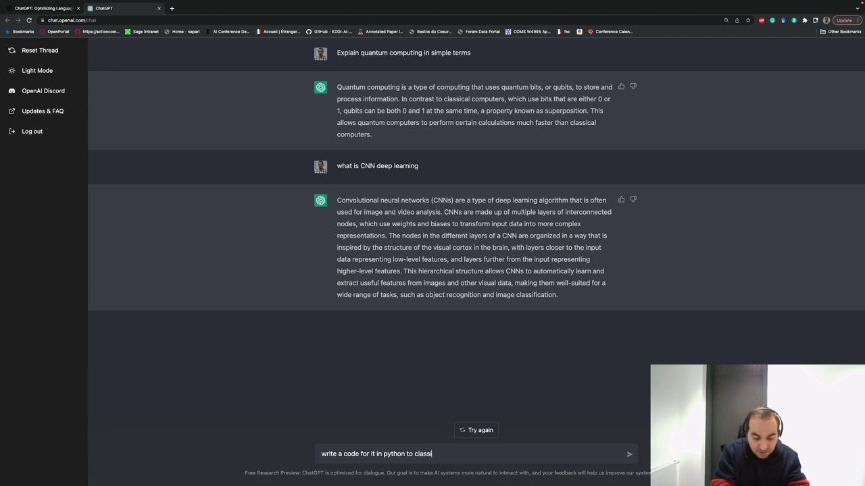
{"action": "type", "text": "fy"}
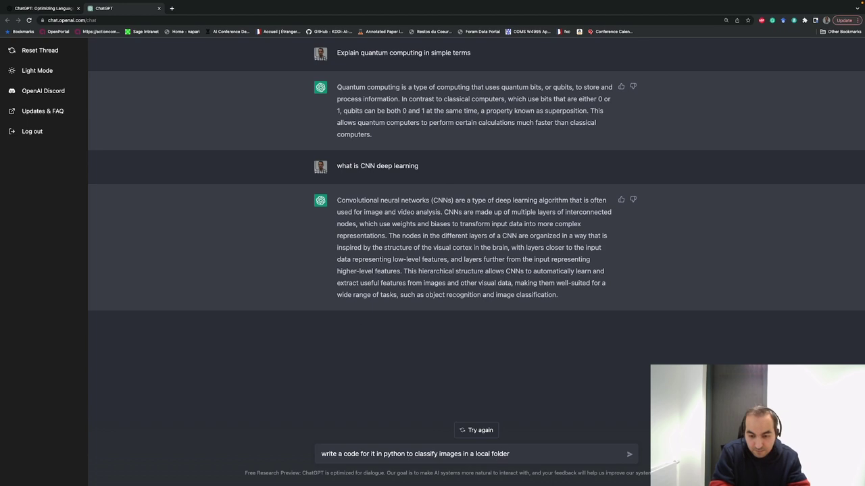
{"action": "type", "text": "images in a local folder"}
{"action": "key", "text": "Return"}
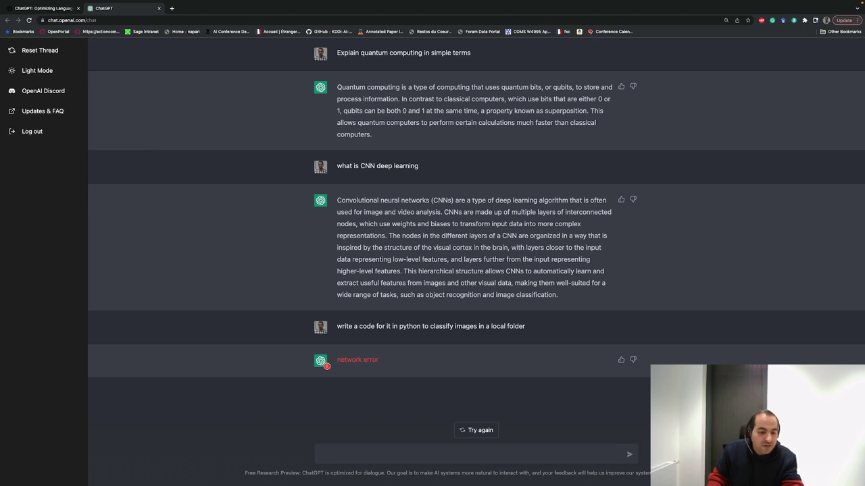
Retry the network-error reply so ChatGPT regenerates the Python image-classification code
{"action": "left_click", "coordinate": [476, 431]}
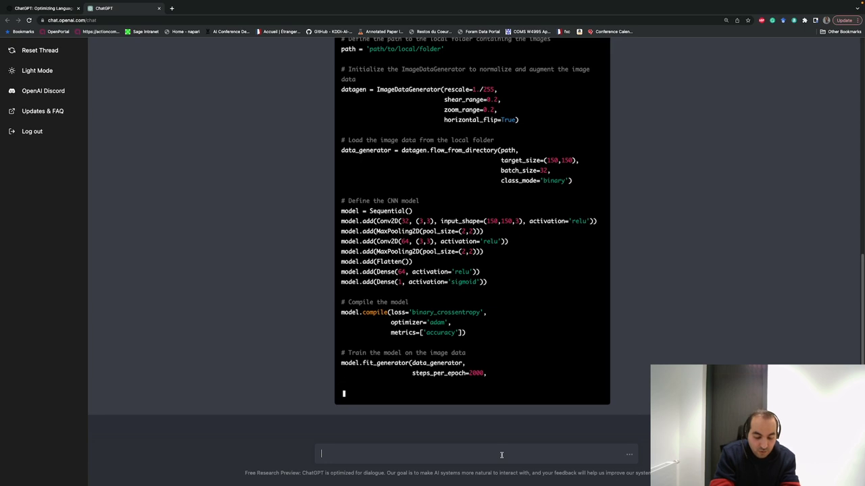
Begin a new code-fix message starting with 'fix th'
{"action": "type", "text": "f"}
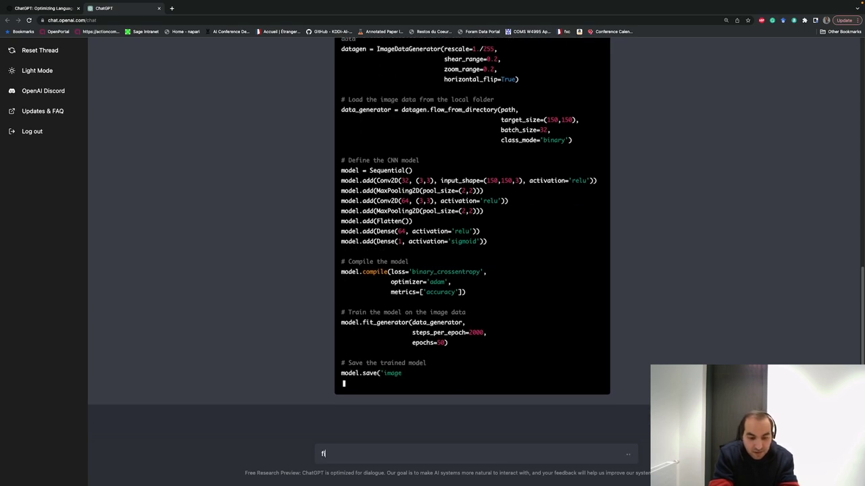
{"action": "type", "text": "ix th"}
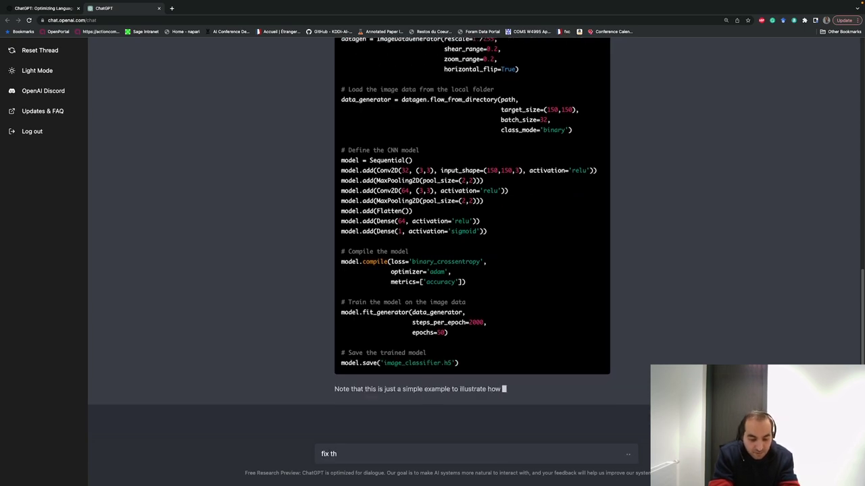
Send 'fix the error' with the C++ Hello World program pasted between the quotes
{"action": "type", "text": "e error"}
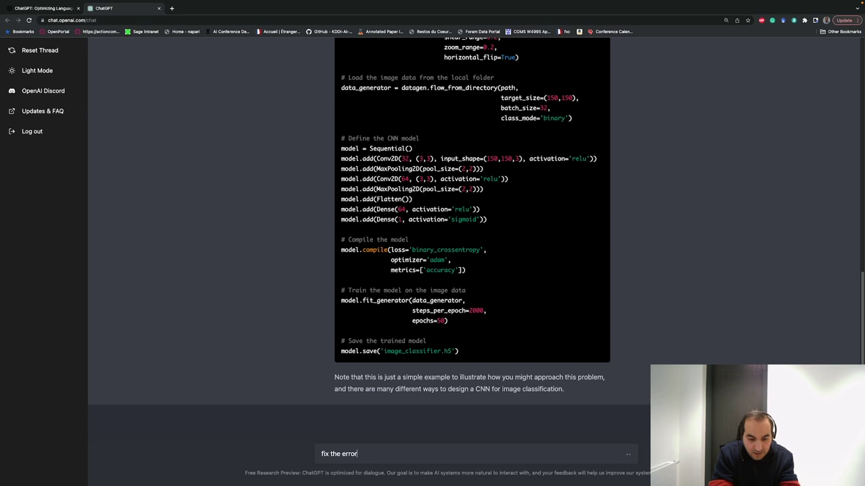
{"action": "type", "text": " : "}
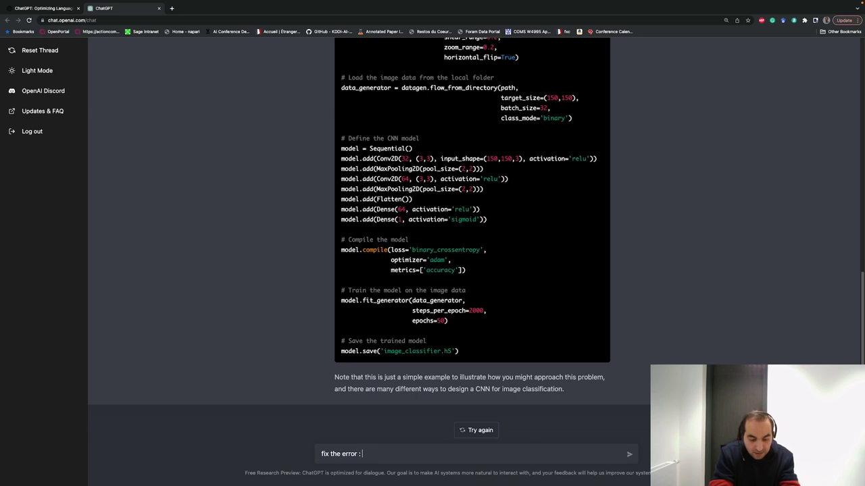
{"action": "type", "text": "\"\""}
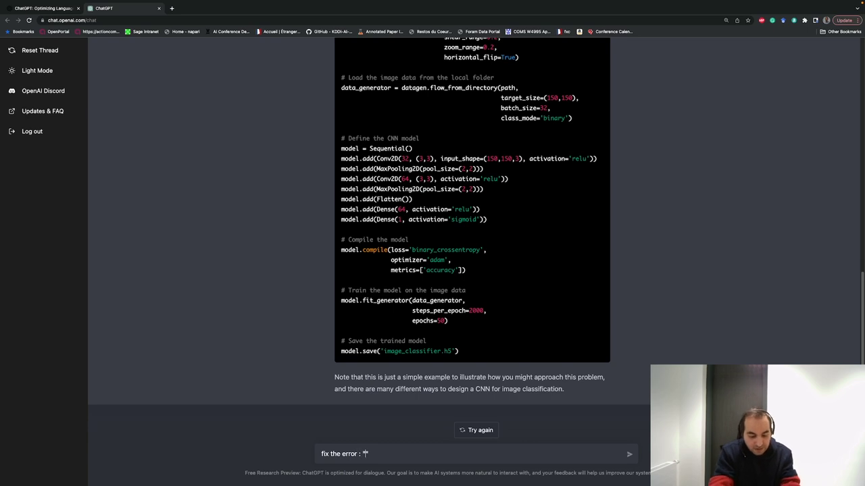
{"action": "key", "text": "super+v"}
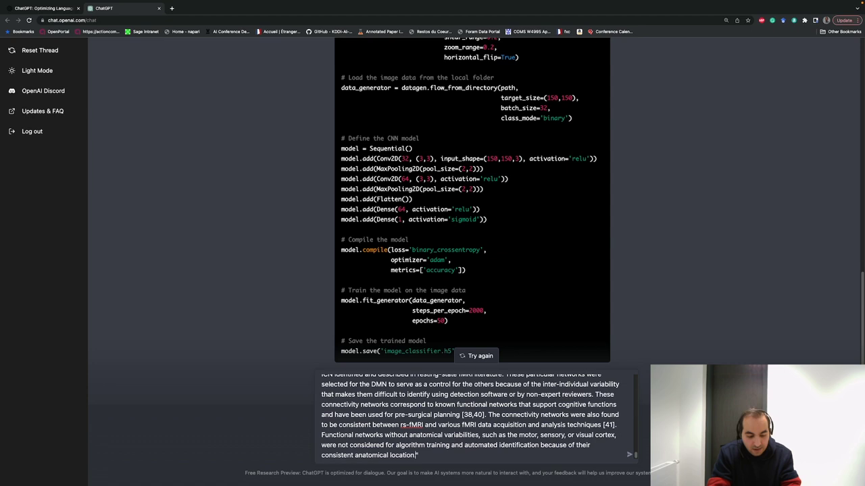
{"action": "key", "text": "super+z"}
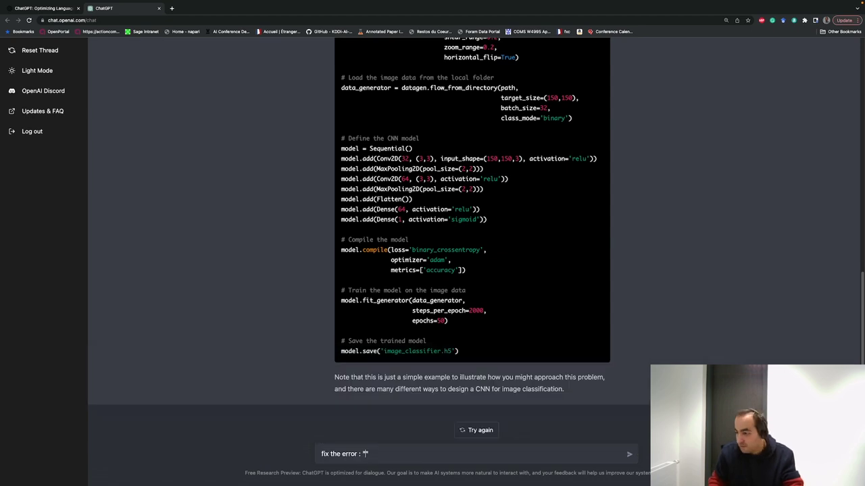
{"action": "key", "text": "super+Tab"}
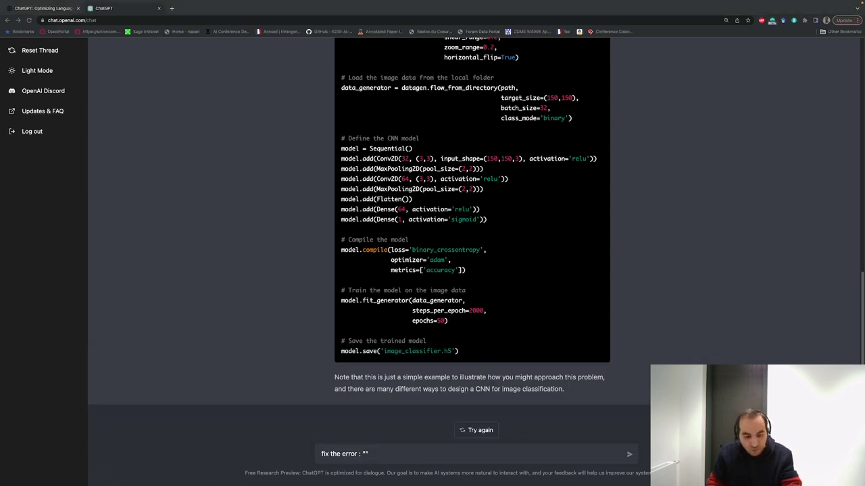
{"action": "left_click", "coordinate": [366, 454]}
{"action": "key", "text": "super+v"}
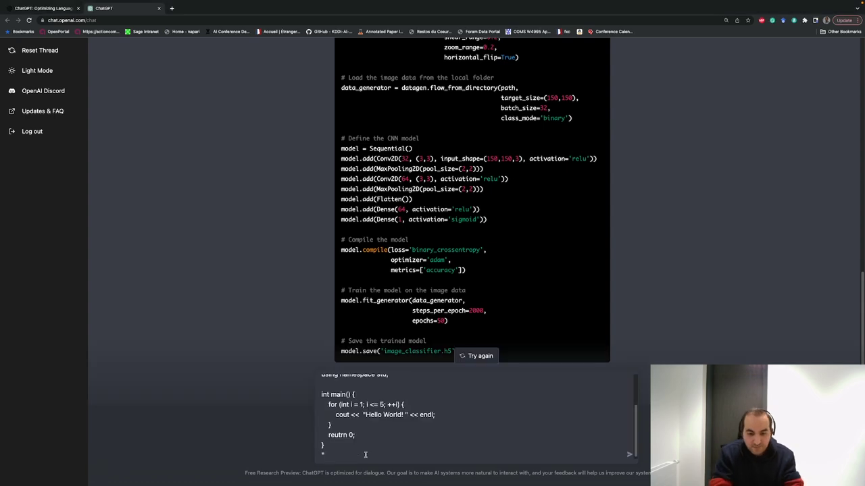
{"action": "key", "text": "Return"}
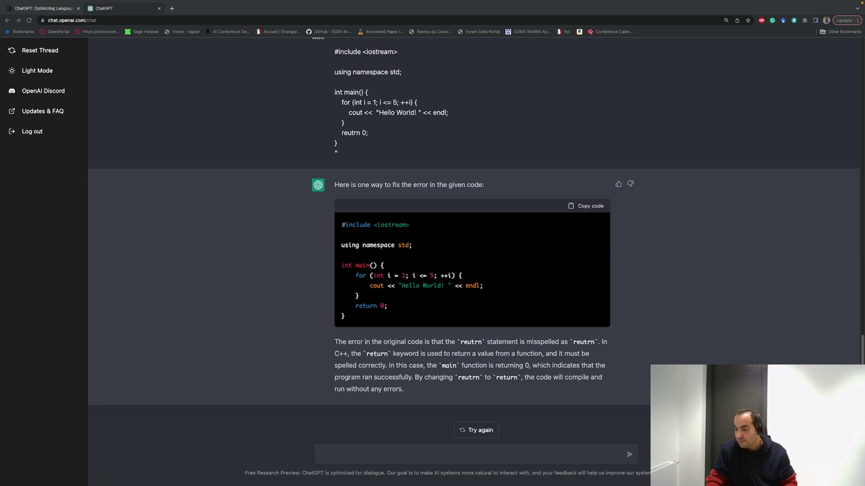
{"action": "left_click", "coordinate": [172, 8]}
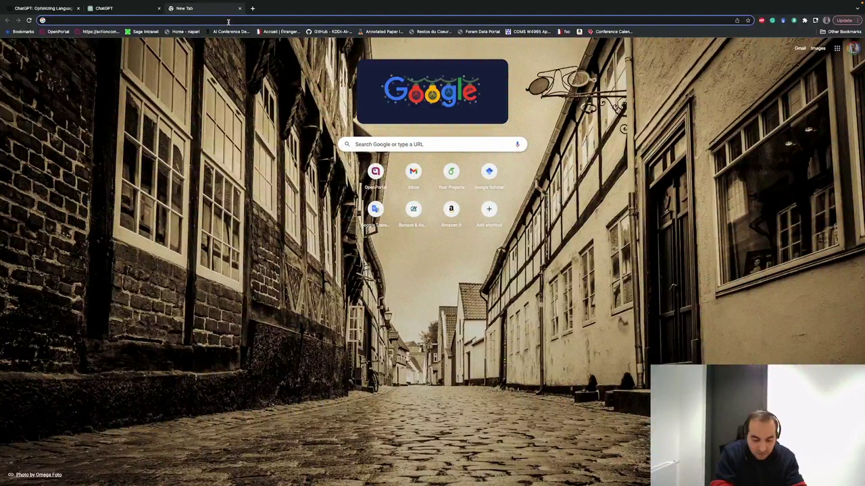
Go to the misspelled address 'openai.come/playgroung' in the new tab
{"action": "type", "text": "open"}
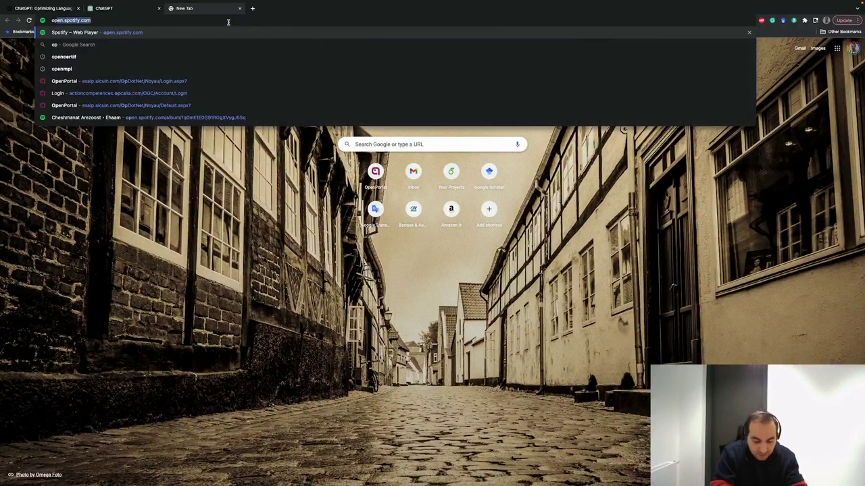
{"action": "type", "text": "a"}
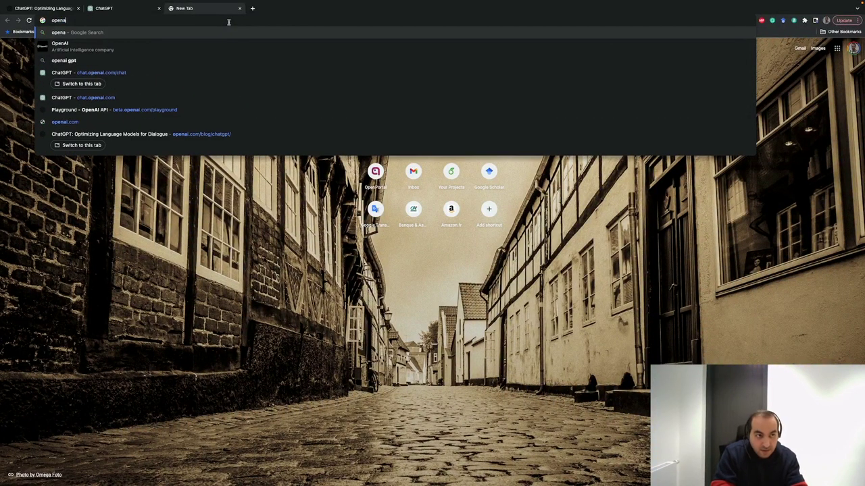
{"action": "type", "text": "i"}
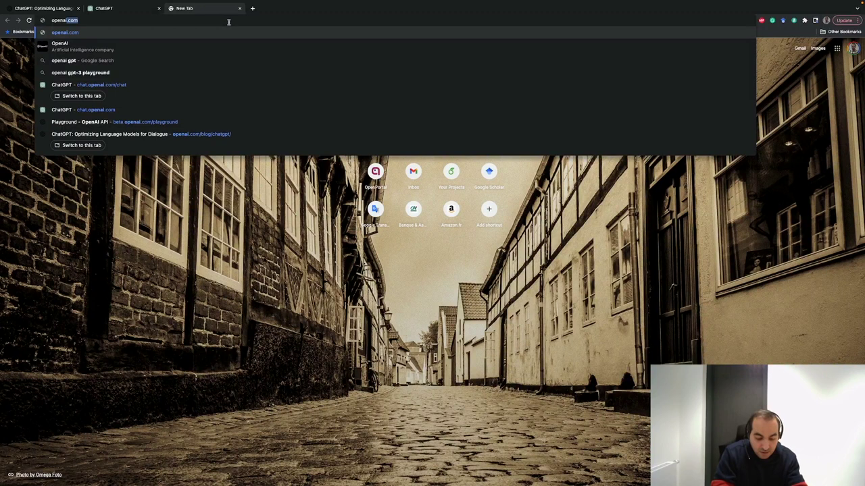
{"action": "type", "text": ".come/"}
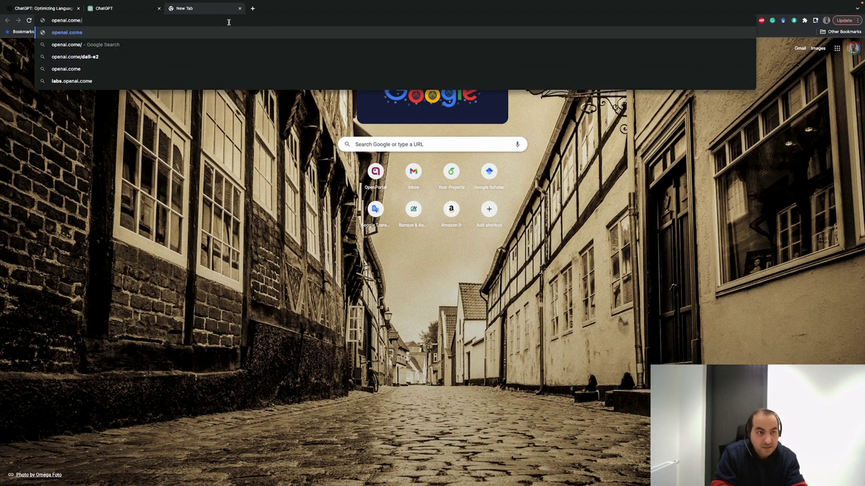
{"action": "type", "text": "pl"}
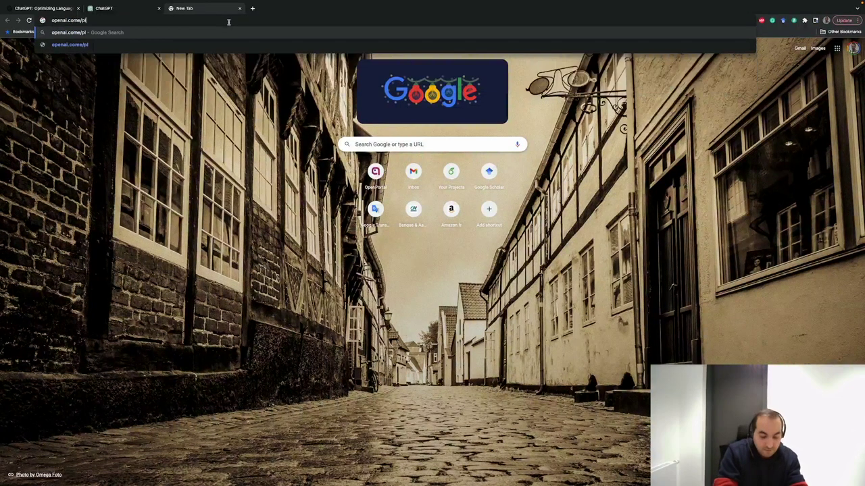
{"action": "type", "text": "ayg"}
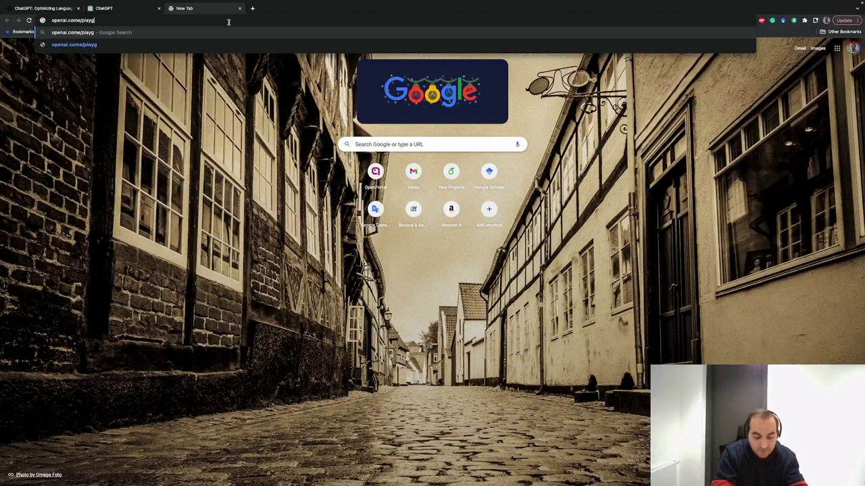
{"action": "type", "text": "roung"}
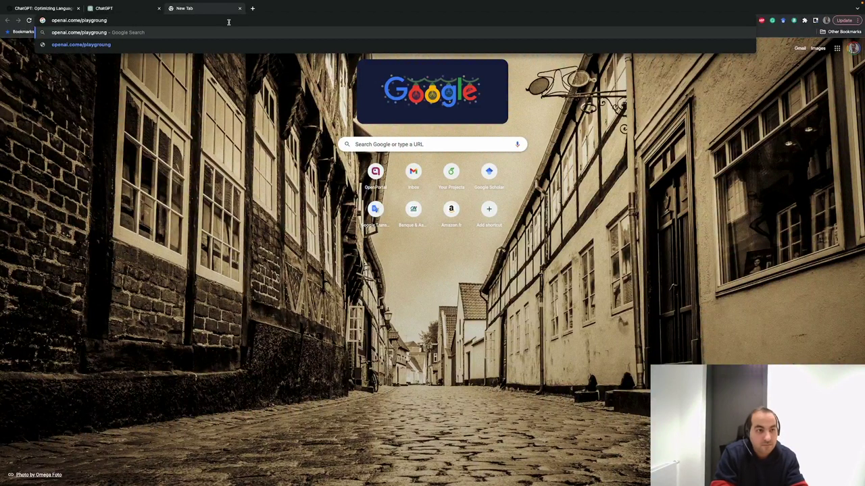
{"action": "key", "text": "Return"}
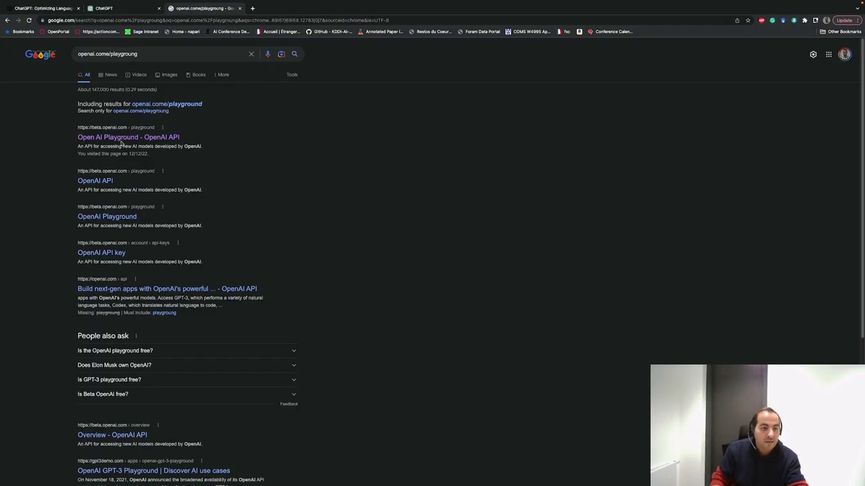
Open the 'Open AI Playground - OpenAI API' search result
{"action": "left_click", "coordinate": [145, 138]}
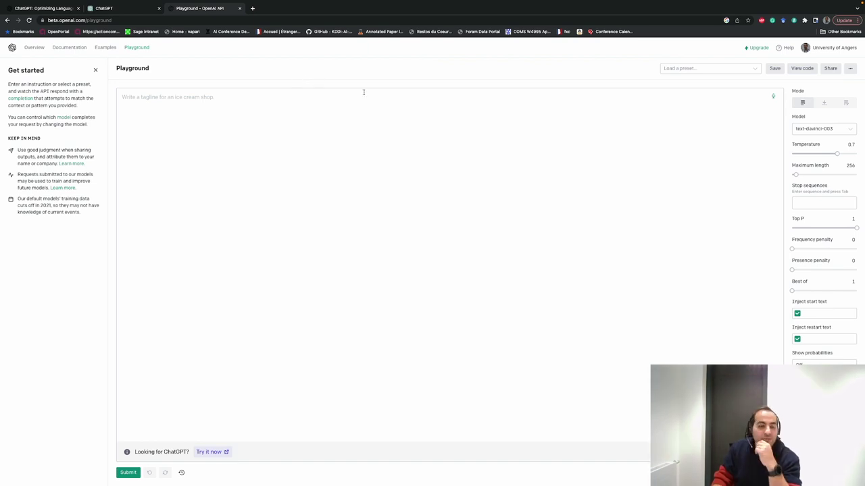
Keep text-davinci-003 as the Playground model, raise Maximum length to 2151, and open ChatGPT in a new tab
{"action": "left_click", "coordinate": [851, 130]}
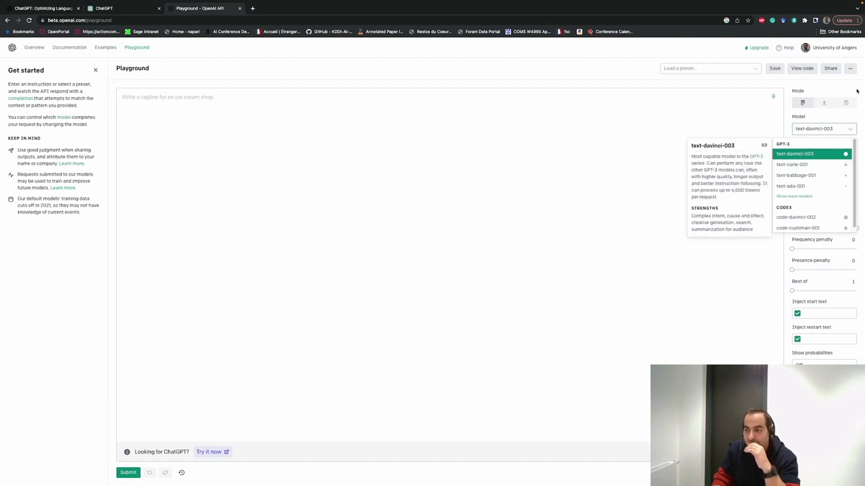
{"action": "mouse_move", "coordinate": [856, 90]}
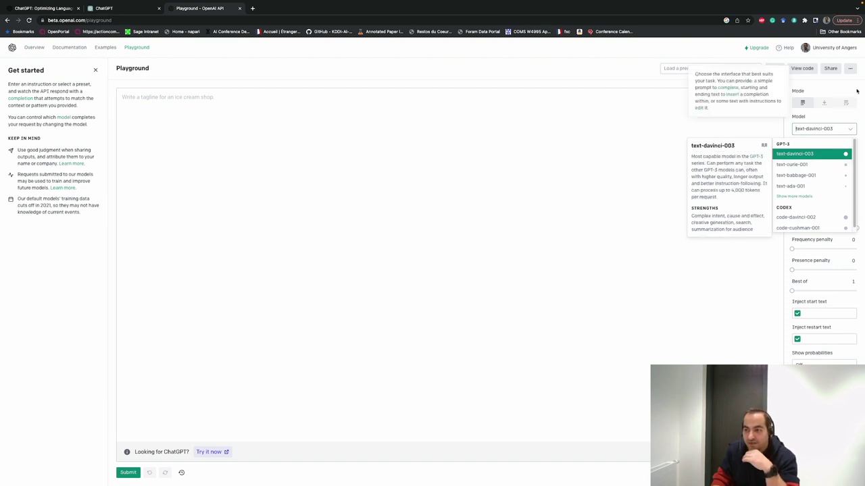
{"action": "left_click", "coordinate": [808, 154]}
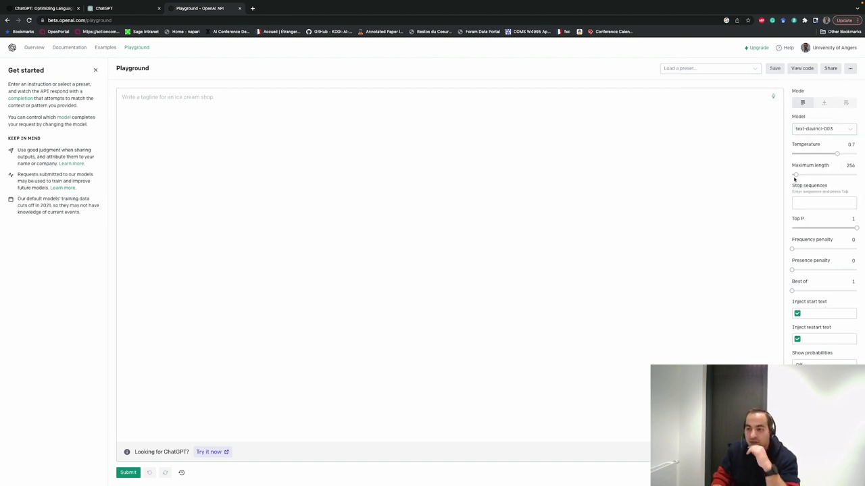
{"action": "mouse_move", "coordinate": [796, 175]}
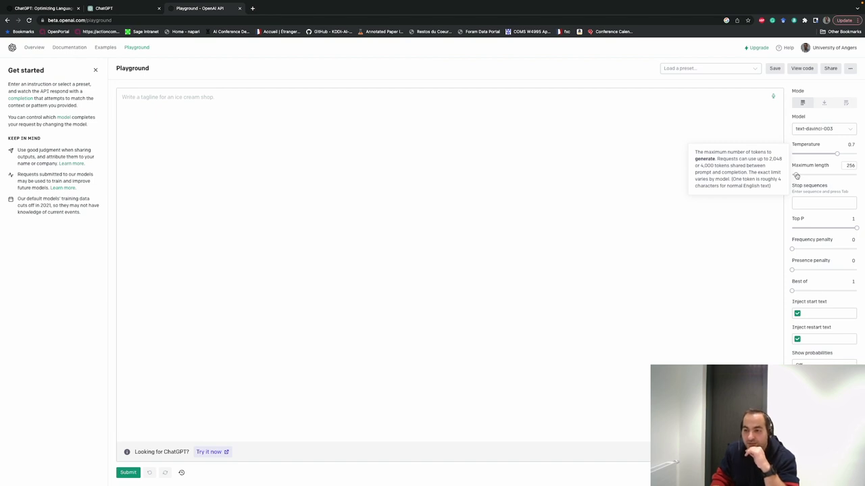
{"action": "left_click_drag", "start_coordinate": [796, 176], "coordinate": [828, 176]}
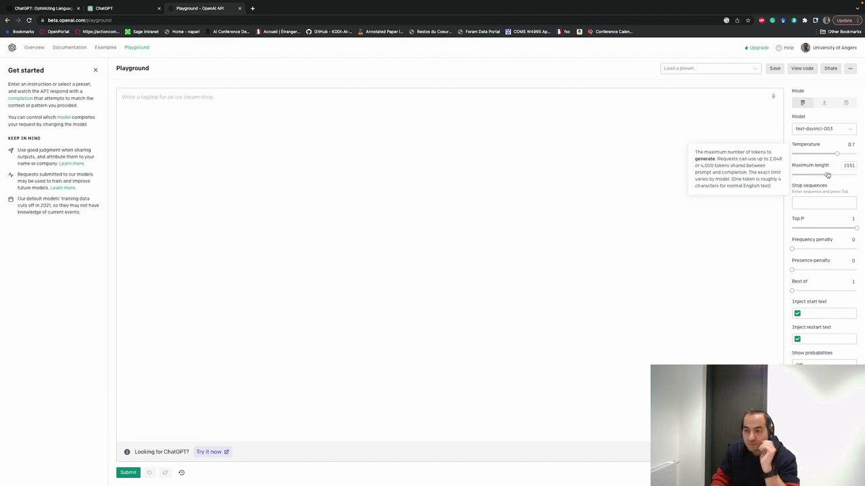
{"action": "left_click", "coordinate": [211, 452]}
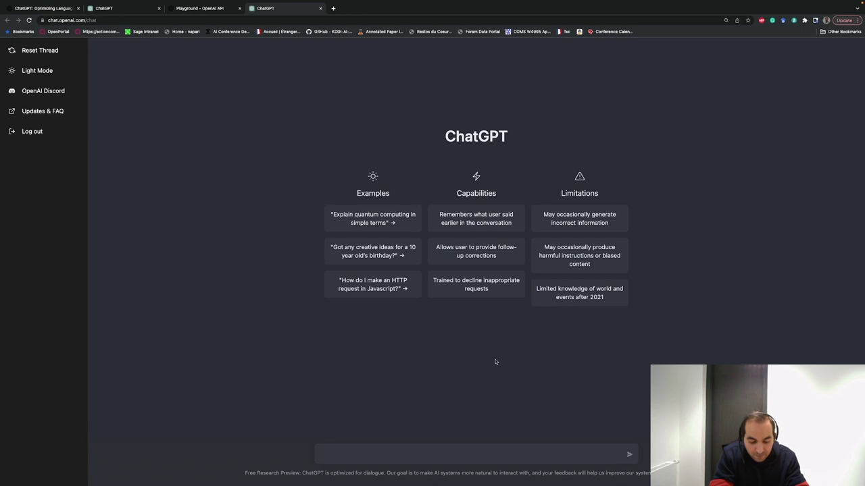
Ask ChatGPT to 'write a 1000 worlds essay about deep learning in life science'
{"action": "type", "text": "w"}
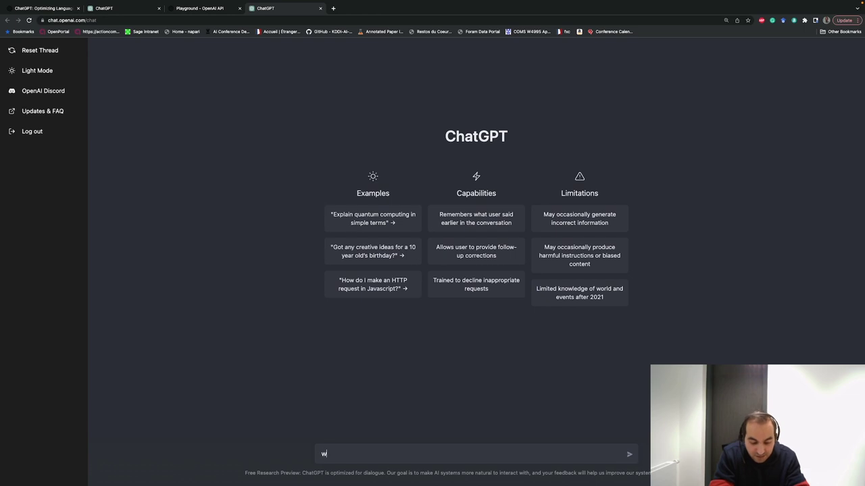
{"action": "type", "text": "rite a"}
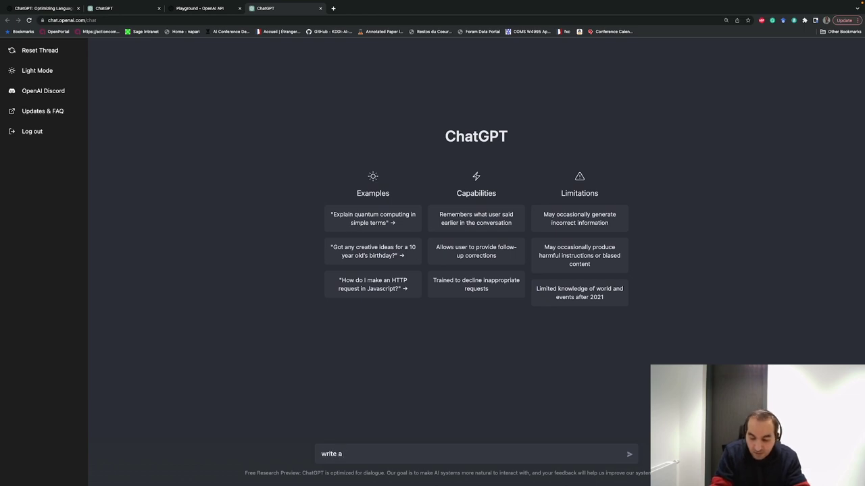
{"action": "type", "text": " 1000"}
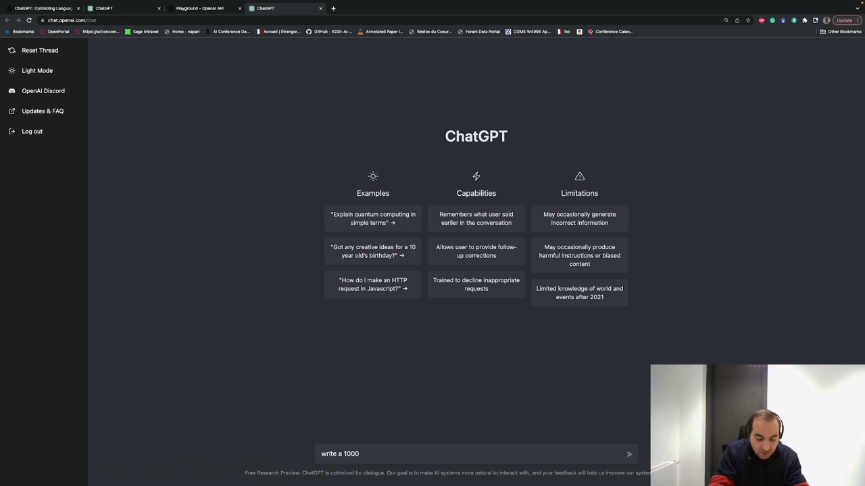
{"action": "type", "text": "wo"}
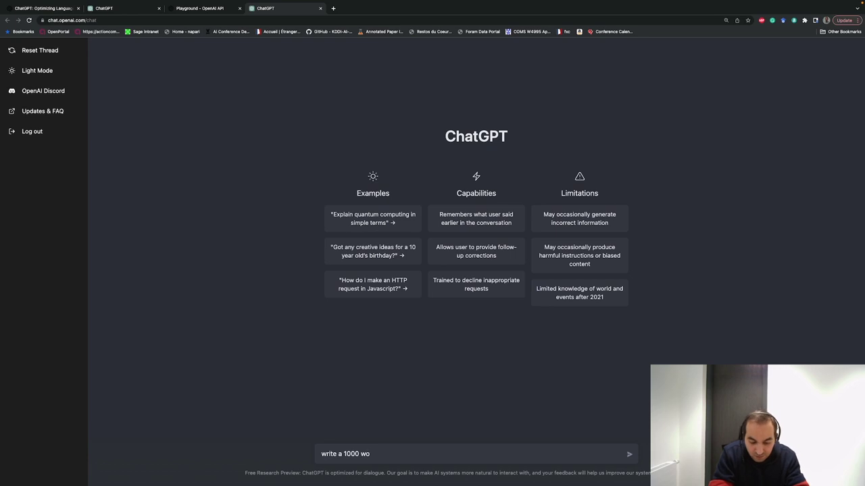
{"action": "type", "text": "rlds"}
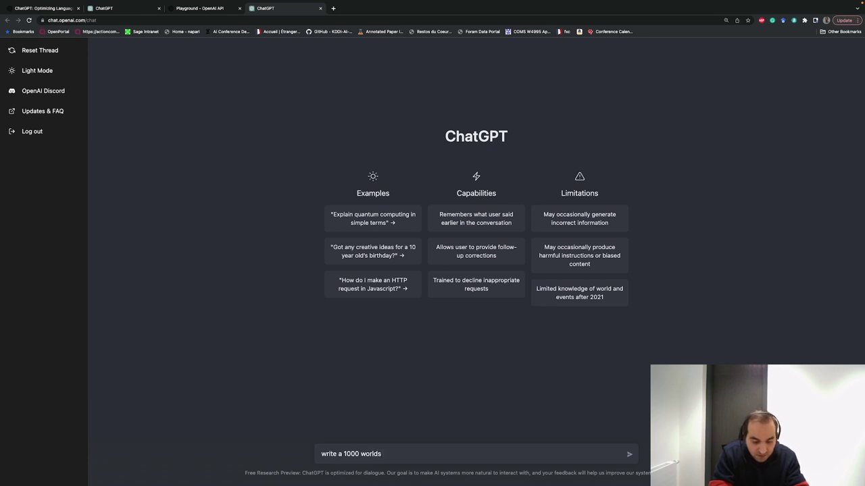
{"action": "type", "text": " essay"}
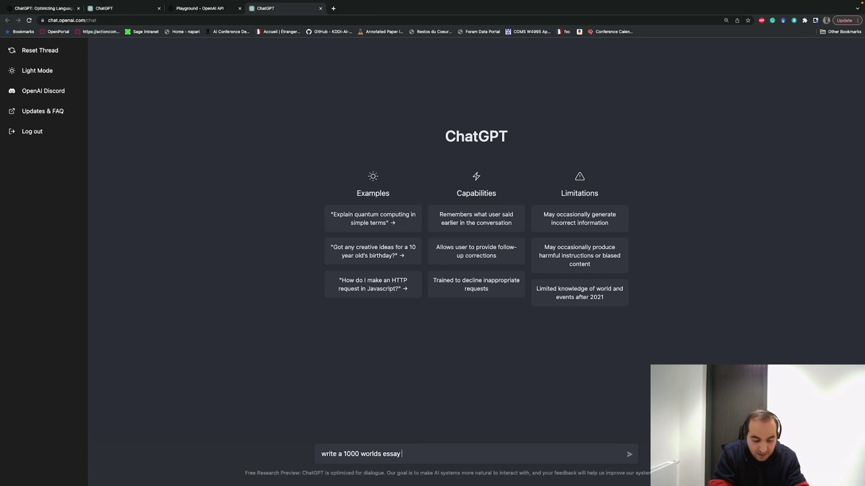
{"action": "type", "text": " about de"}
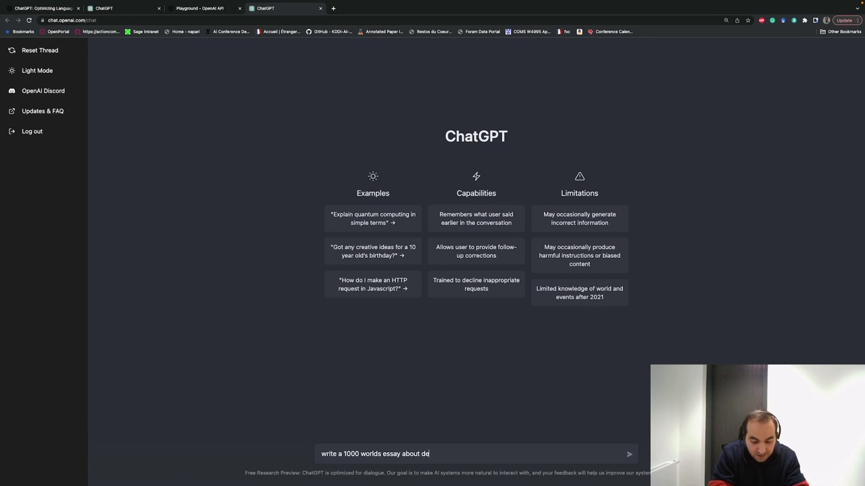
{"action": "type", "text": "ep learning"}
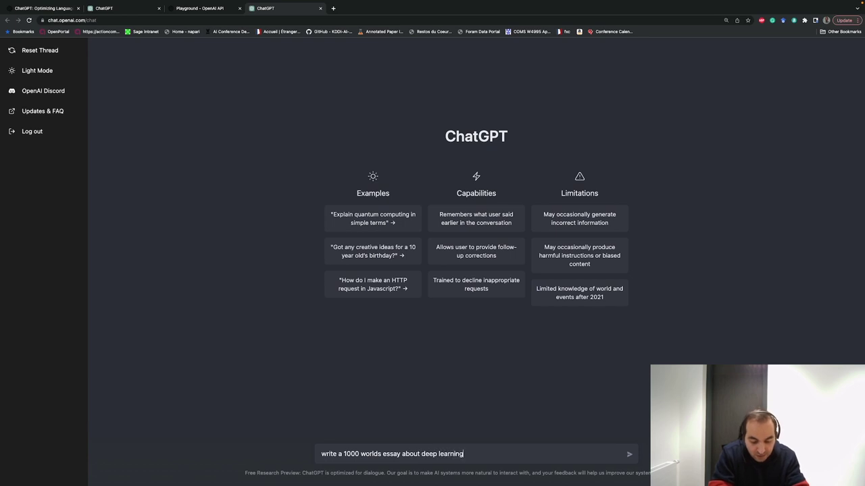
{"action": "type", "text": " in "}
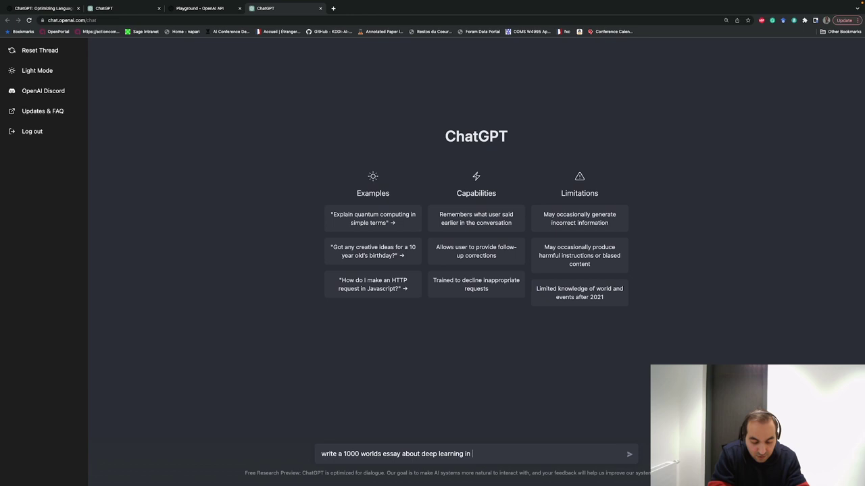
{"action": "type", "text": "life science"}
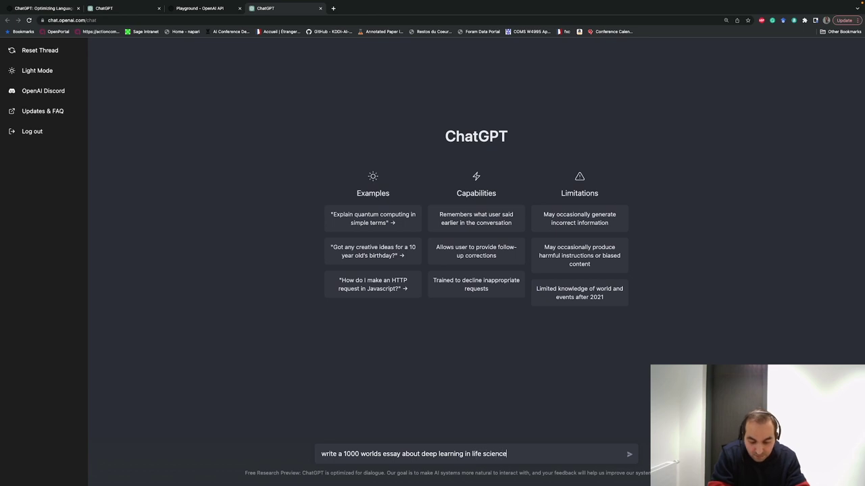
{"action": "key", "text": "Return"}
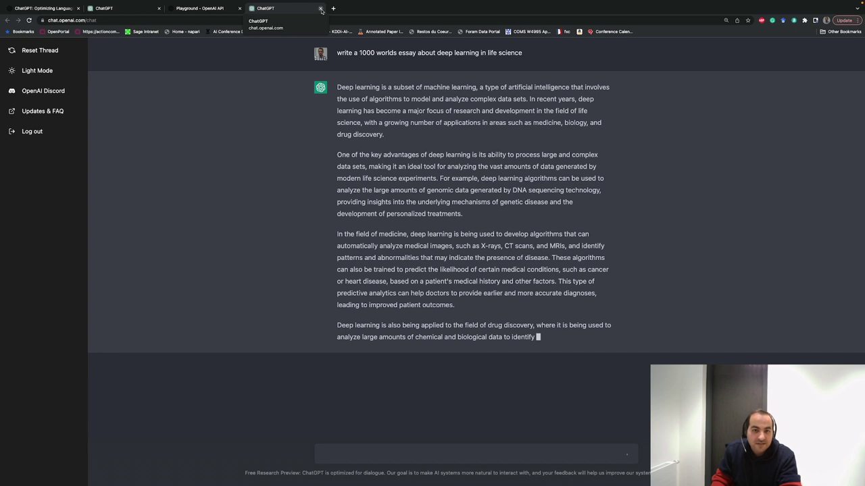
Close the essay and Playground tabs and merge the MDPI article window into the main browser
{"action": "left_click", "coordinate": [321, 8]}
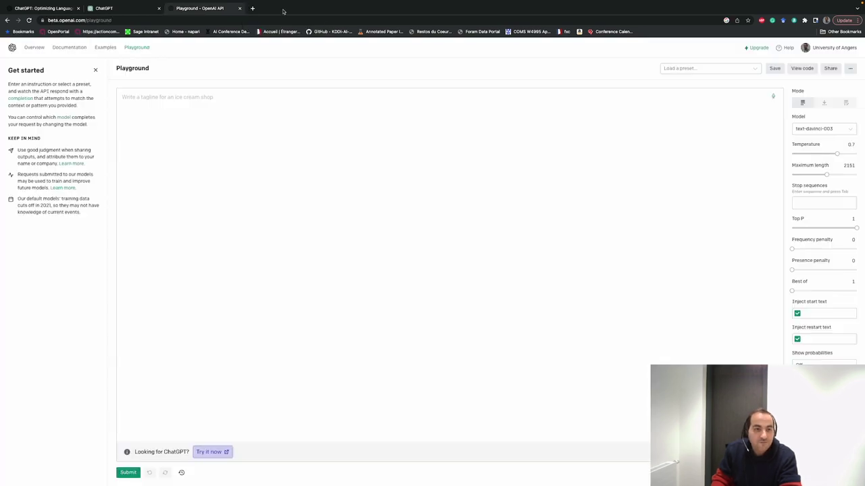
{"action": "left_click", "coordinate": [240, 8]}
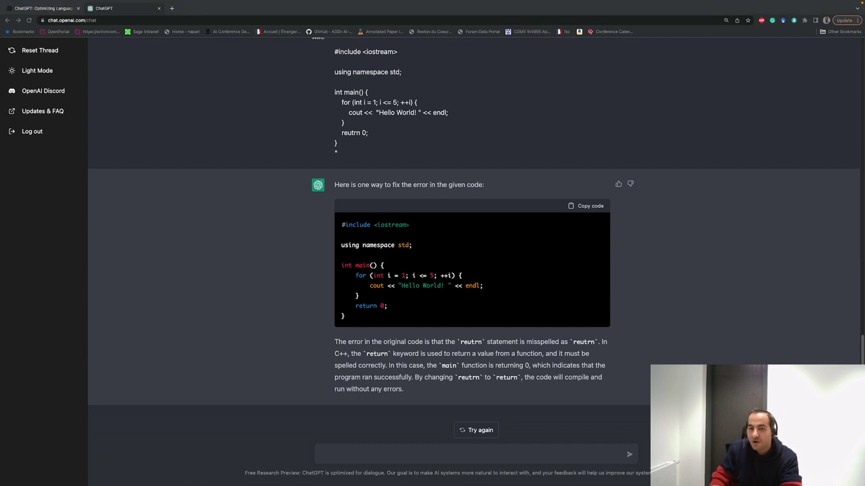
{"action": "key", "text": "super+grave"}
{"action": "left_click_drag", "start_coordinate": [113, 73], "coordinate": [172, 8]}
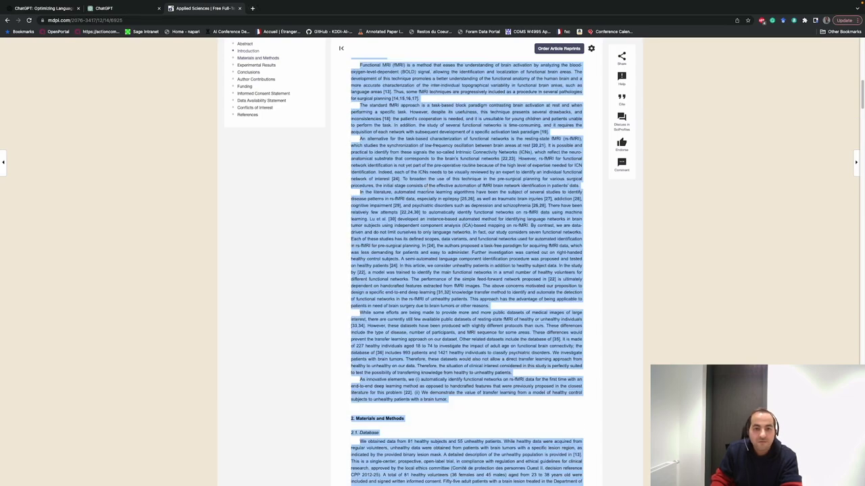
Review the highlighted fMRI article text, then return to the code-fix ChatGPT conversation
{"action": "scroll", "coordinate": [428, 186], "scroll_direction": "up", "scroll_amount": 10}
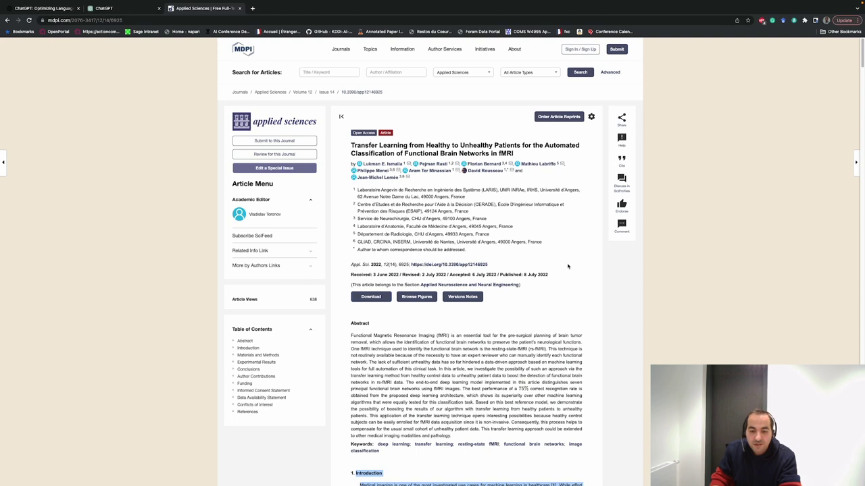
{"action": "scroll", "coordinate": [567, 267], "scroll_direction": "down", "scroll_amount": 6}
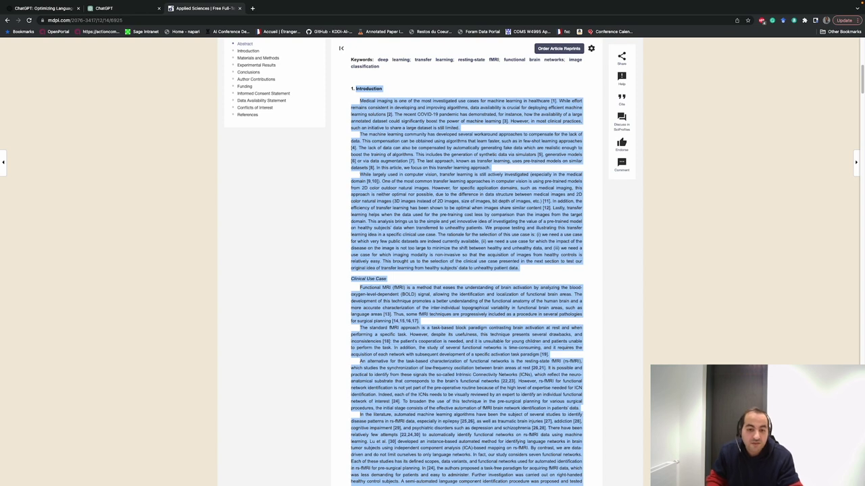
{"action": "scroll", "coordinate": [470, 227], "scroll_direction": "down", "scroll_amount": 10}
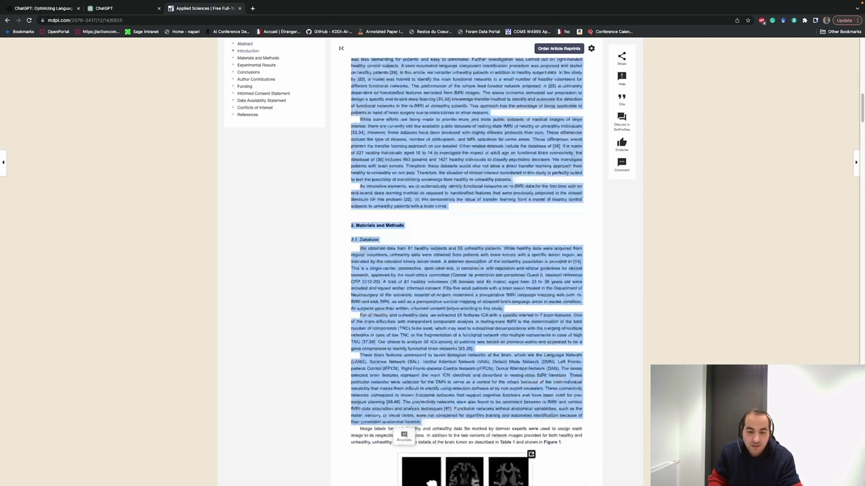
{"action": "scroll", "coordinate": [460, 241], "scroll_direction": "up", "scroll_amount": 10}
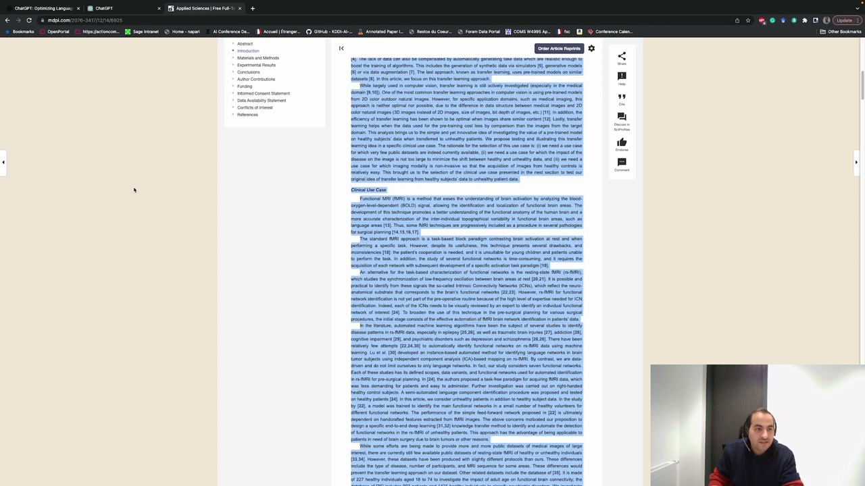
{"action": "left_click", "coordinate": [113, 10]}
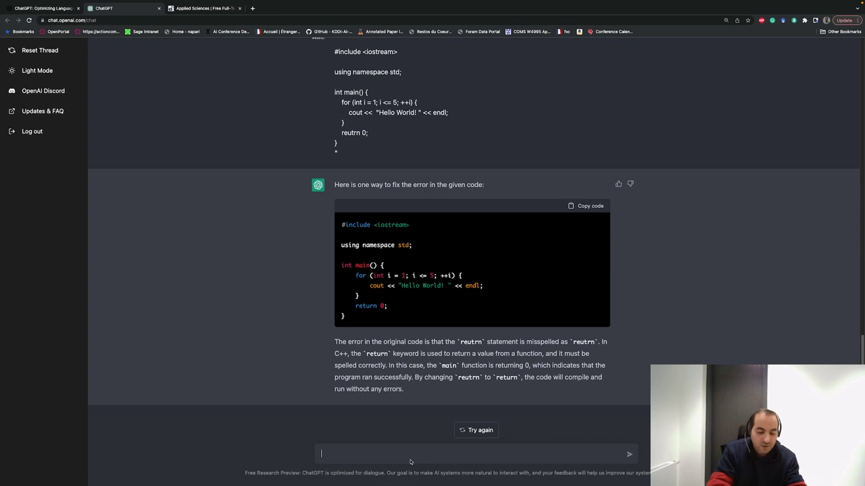
Send a 'TL; DR:' request with the copied fMRI article text pasted inside the quotes
{"action": "type", "text": "TL"}
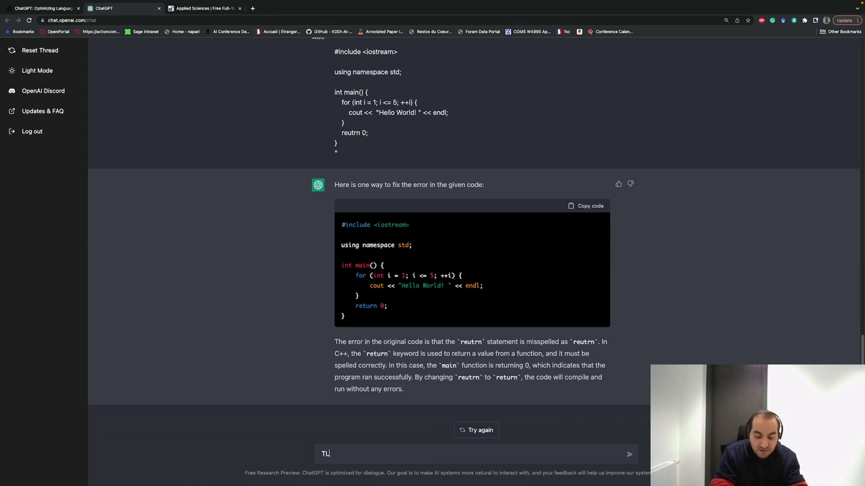
{"action": "type", "text": ";"}
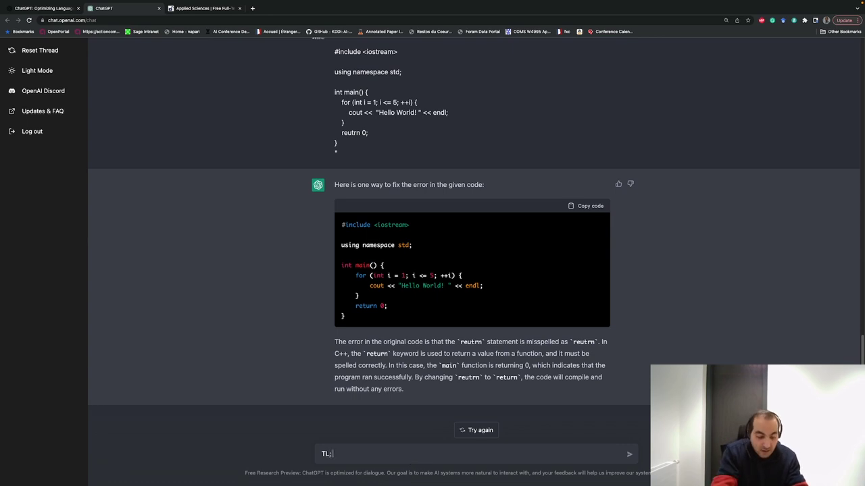
{"action": "type", "text": " DR"}
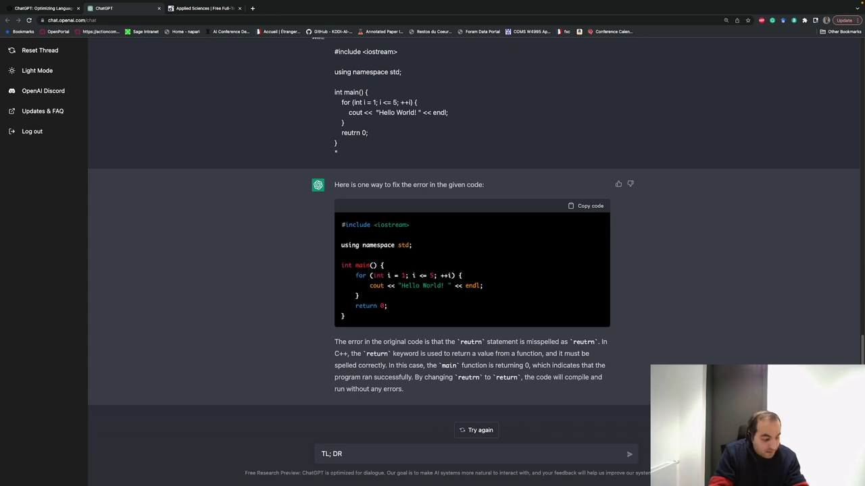
{"action": "type", "text": ": \"\""}
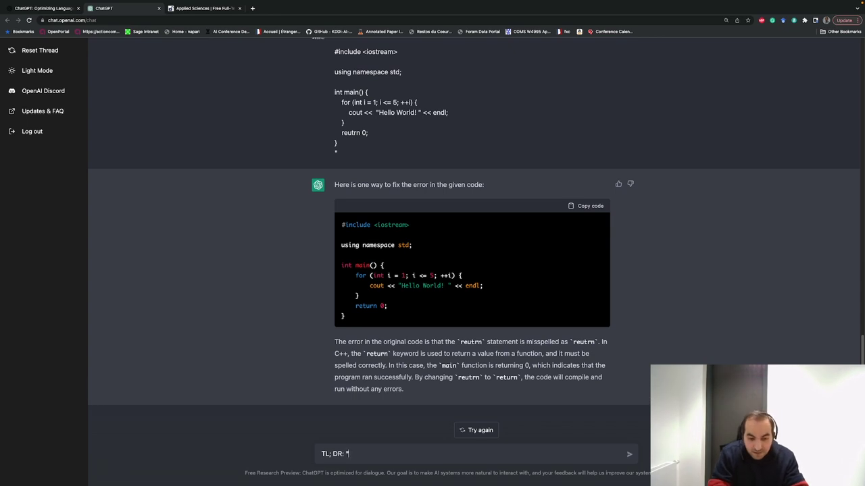
{"action": "key", "text": "super+v"}
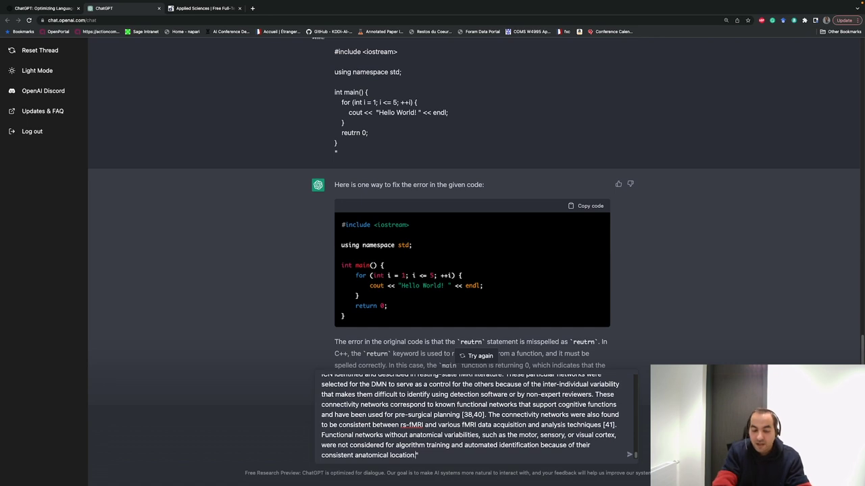
{"action": "key", "text": "Return"}
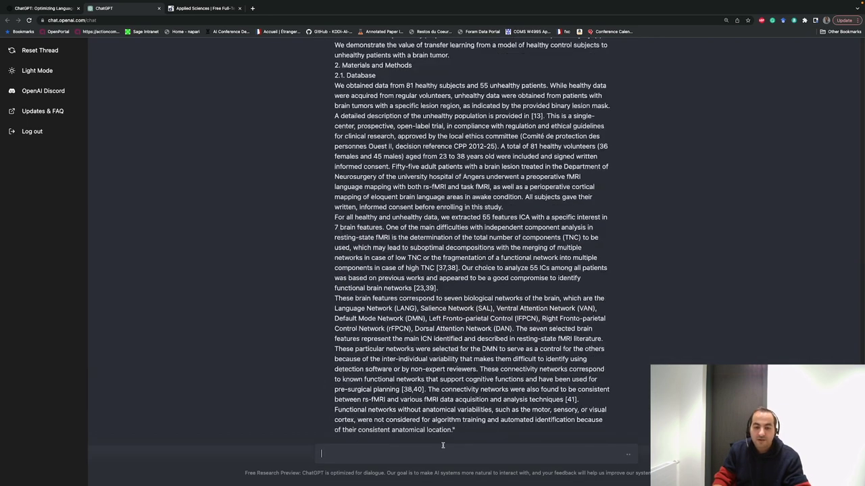